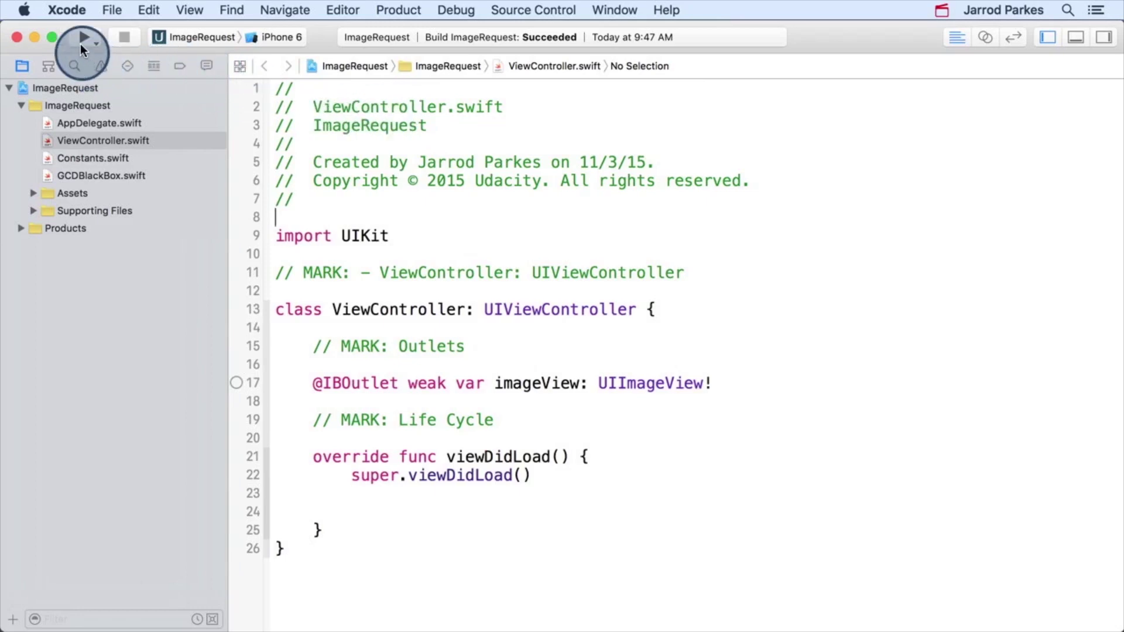
Run ImageRequest in the iPhone 6 simulator, then select the Main.storyboard View Controller scene.
left_click(85, 37)
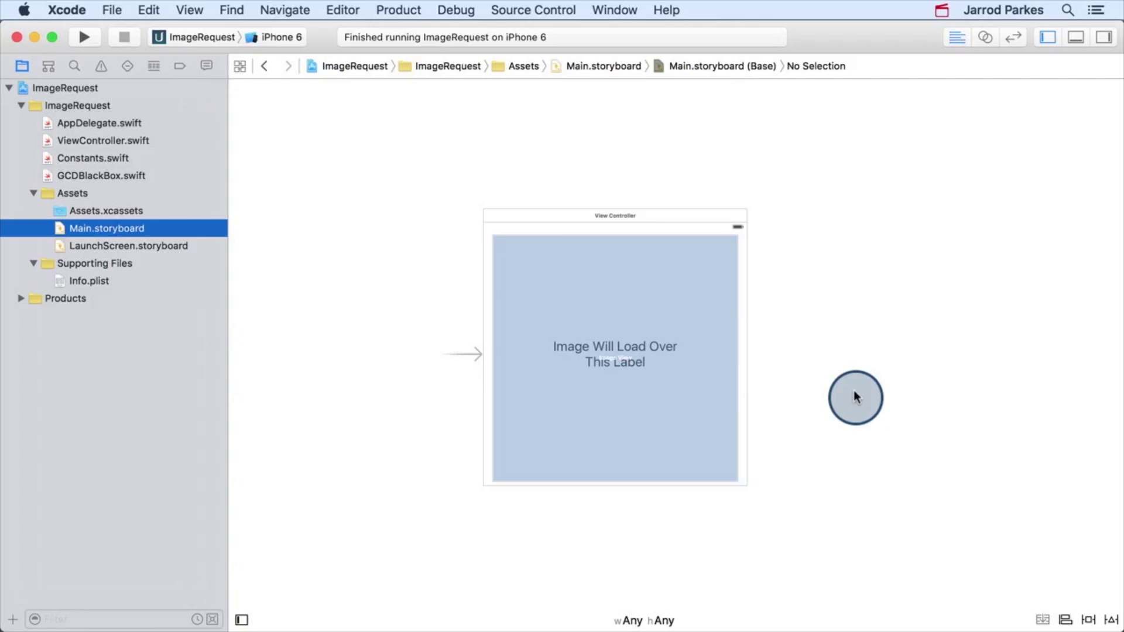
left_click(688, 425)
left_click(807, 401)
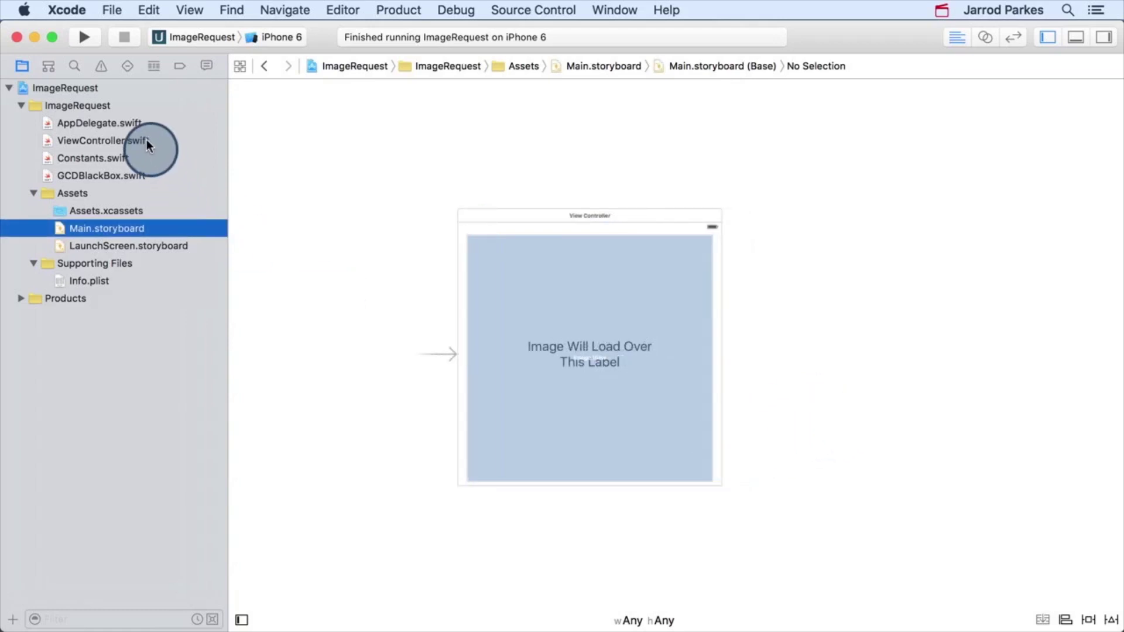
Open ViewController.swift and add a fresh line inside viewDidLoad for the NSURL code.
left_click(145, 141)
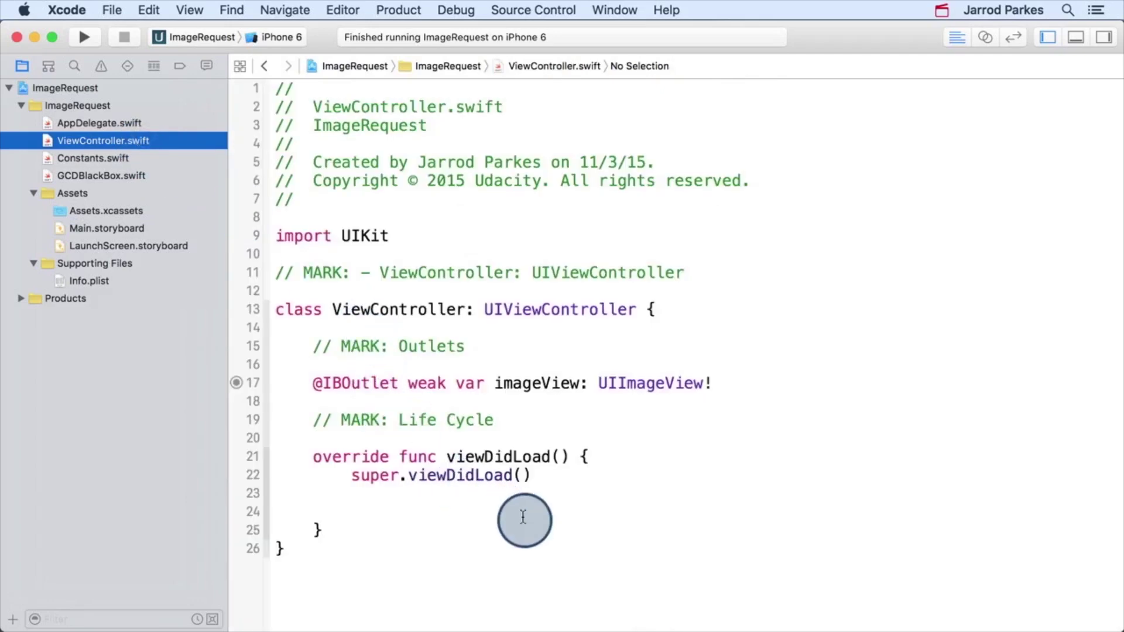
left_click(405, 496)
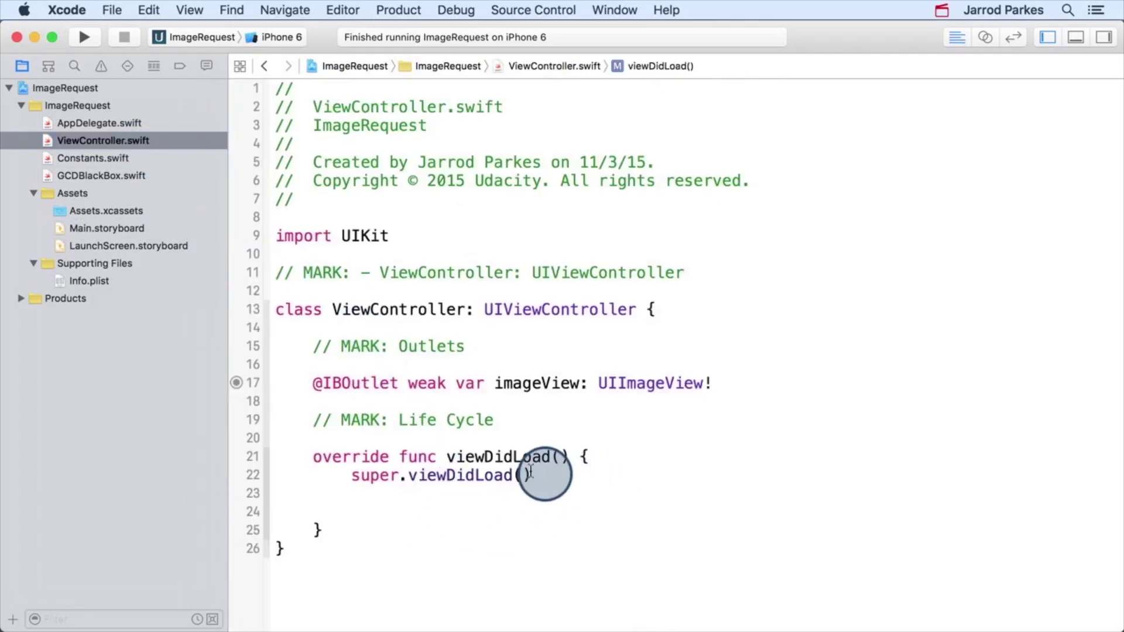
key("Return")
type("NSURL")
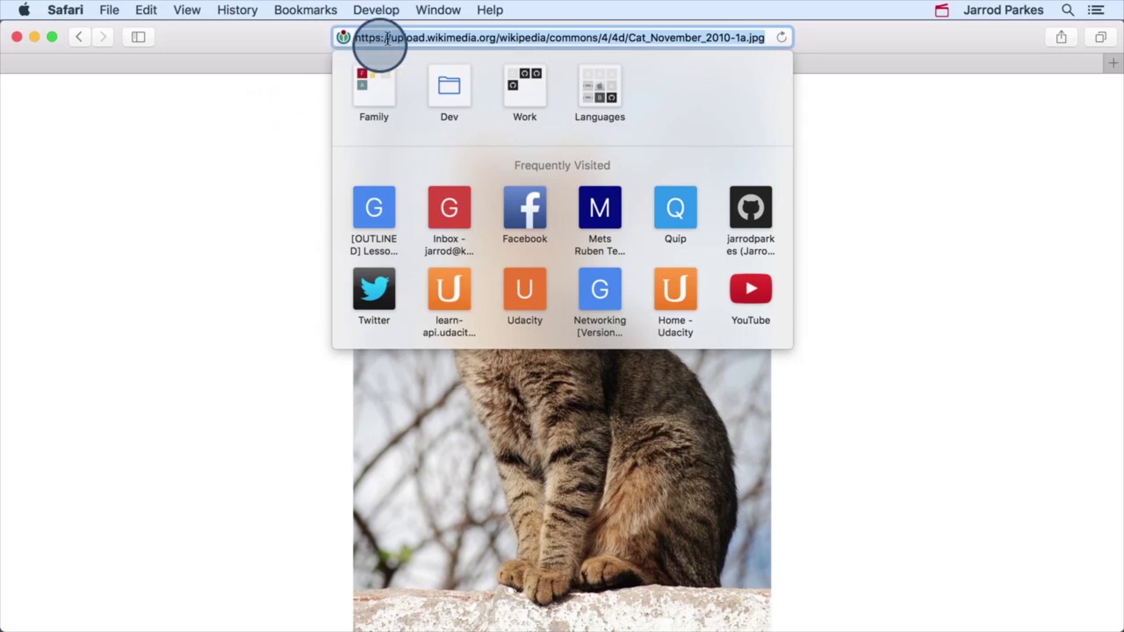
Dismiss Safari's Favorites popup to show the full Wikimedia cat photo.
left_click(249, 218)
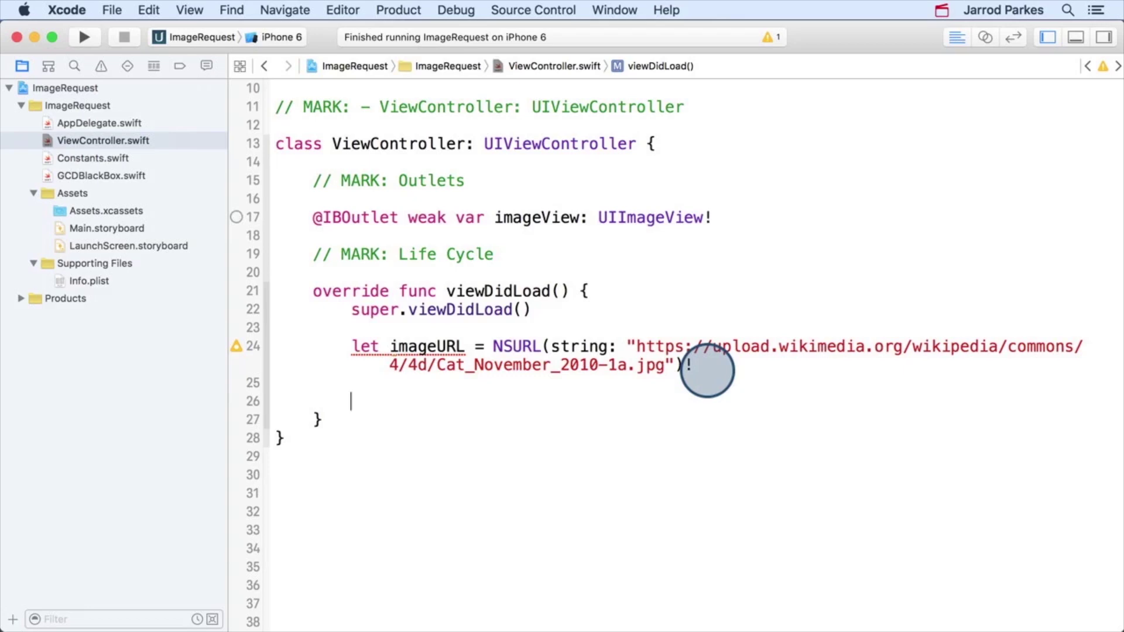
type("NSURLSession")
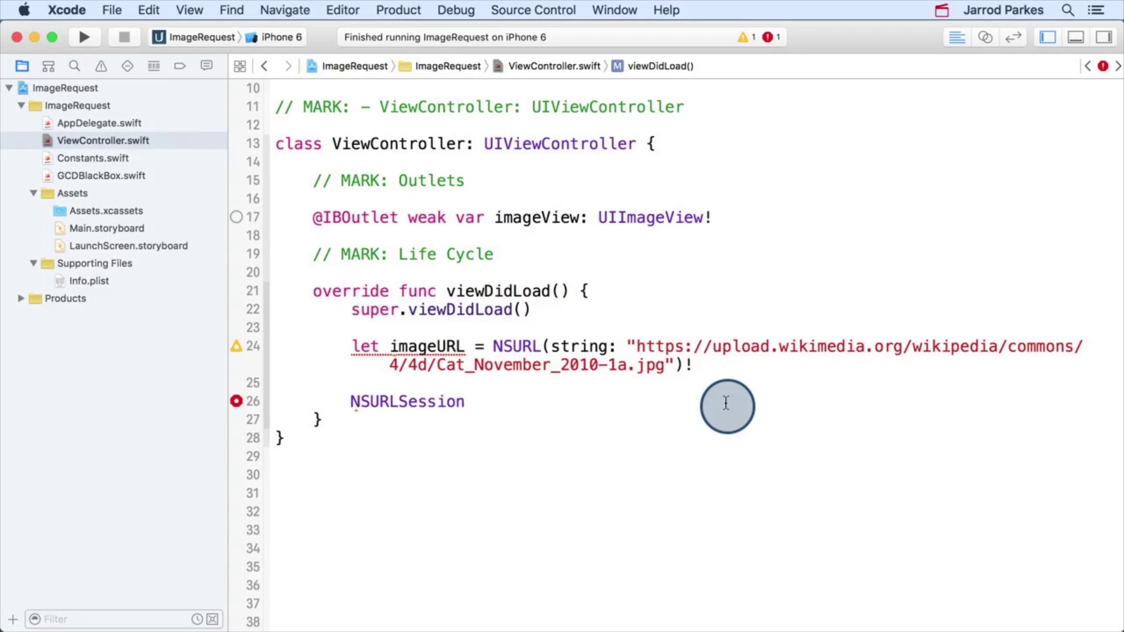
type(".sharedSession")
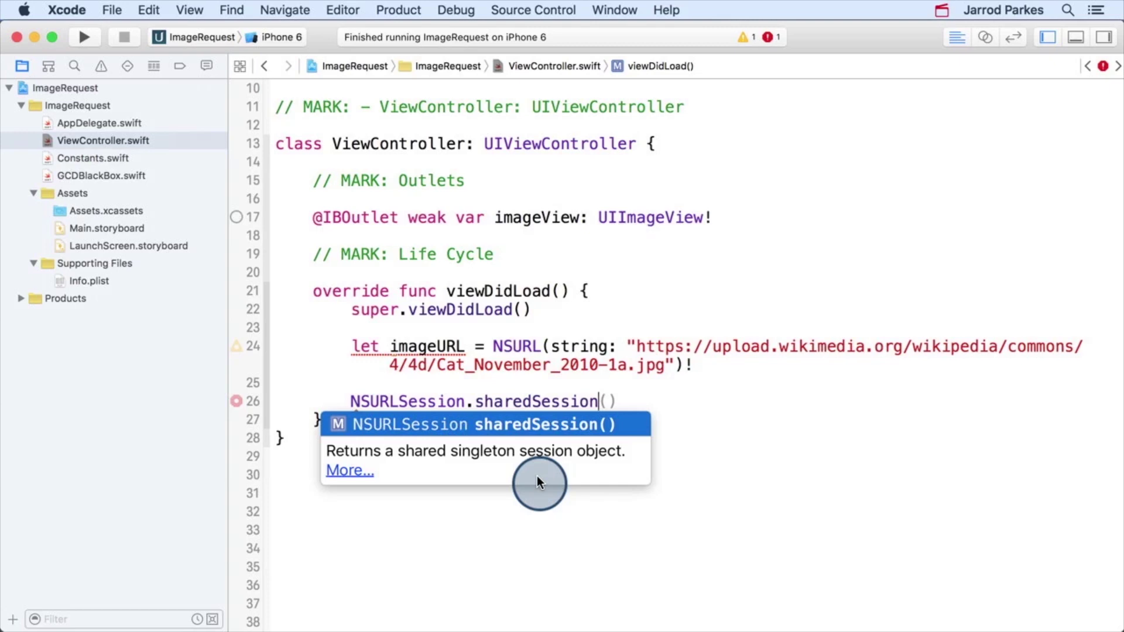
Accept the sharedSession() completion so line 26 reads NSURLSession.sharedSession().
key("Return")
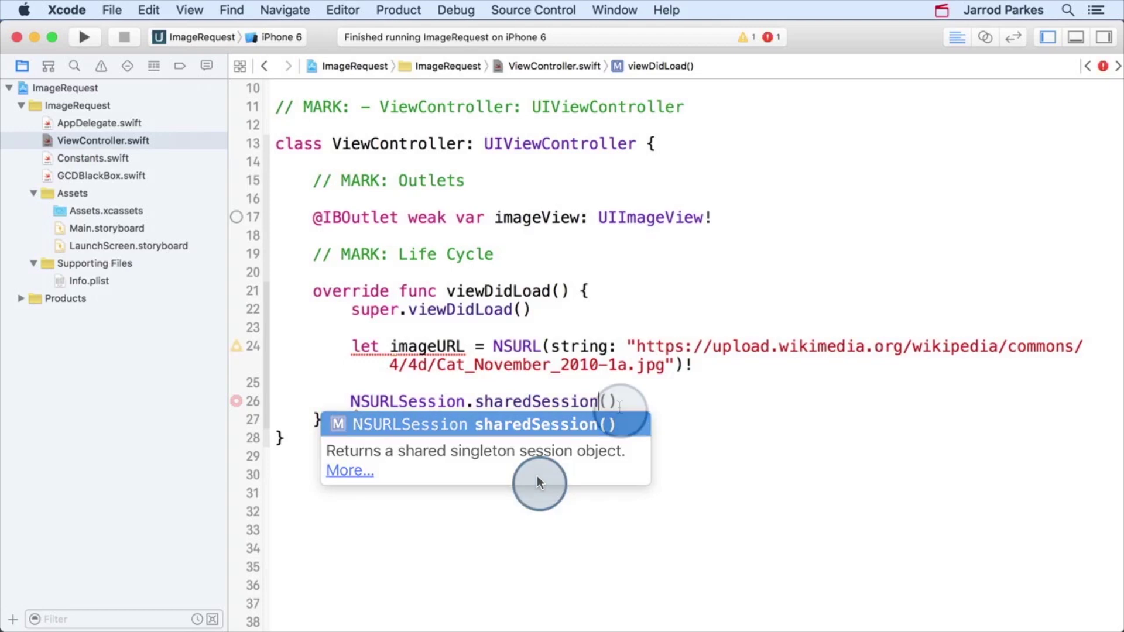